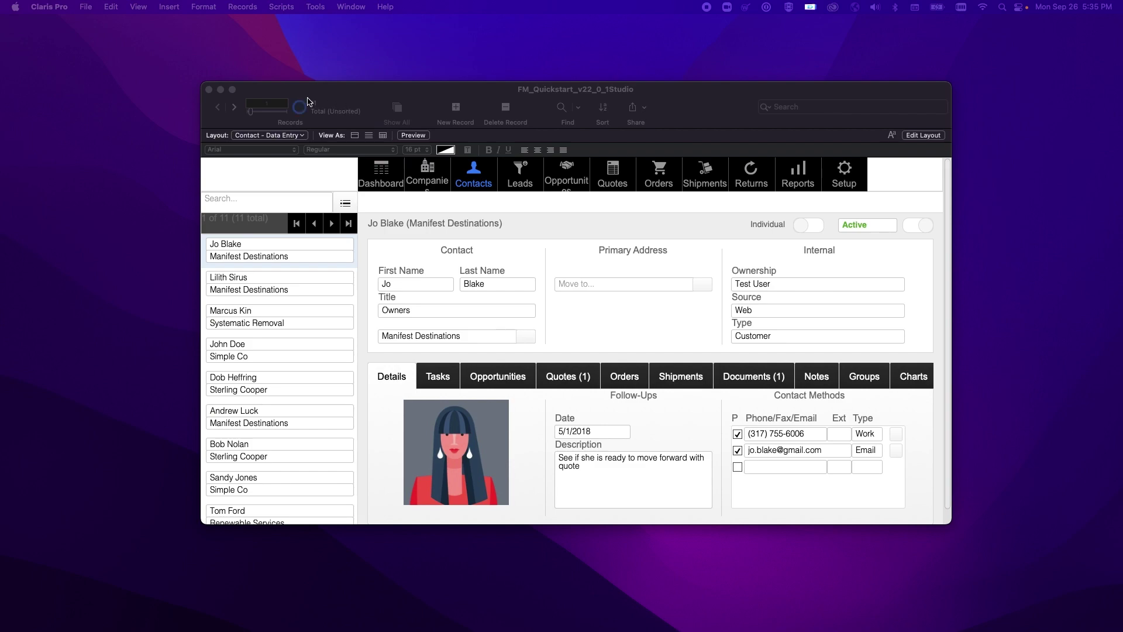
Open the file's security settings, start a new account, then cancel and discard the changes.
{"action": "left_click", "coordinate": [86, 8]}
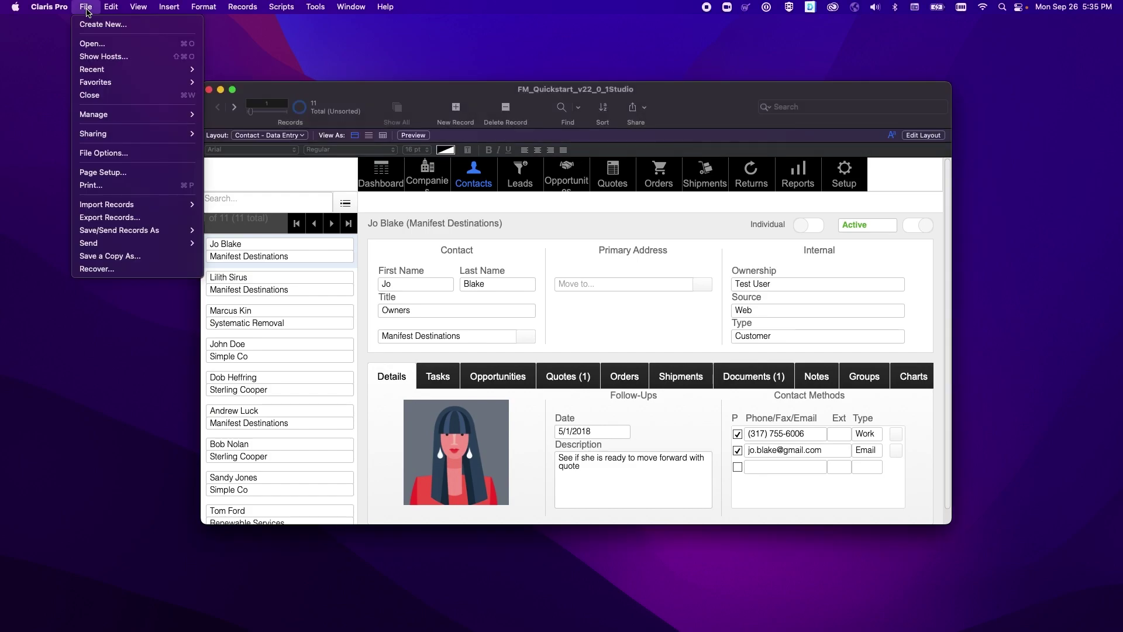
{"action": "mouse_move", "coordinate": [110, 114]}
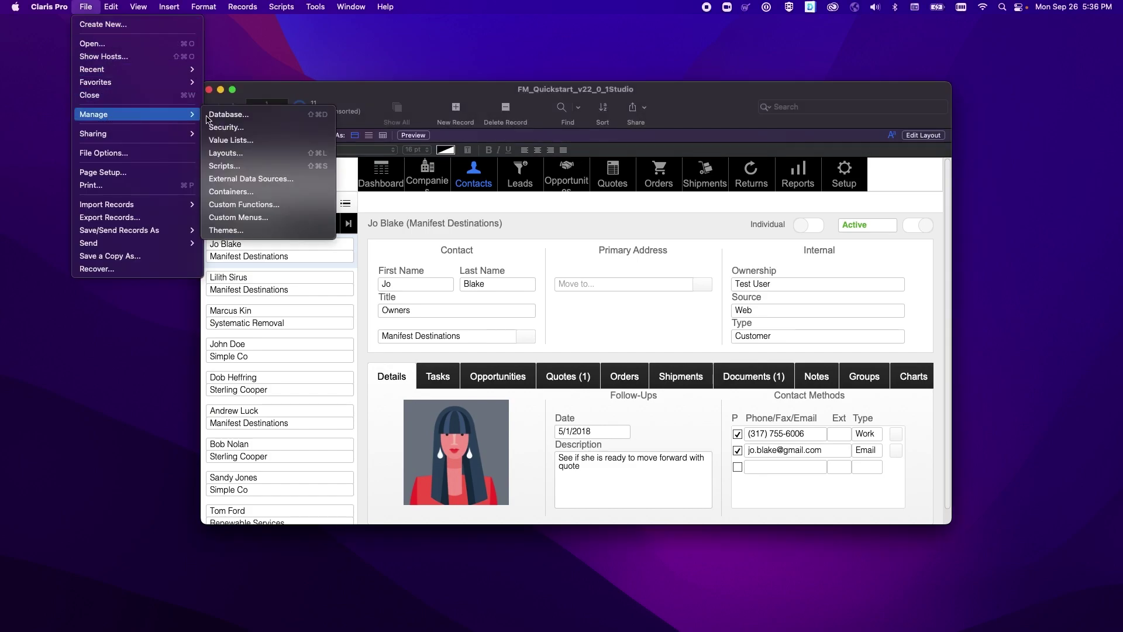
{"action": "left_click", "coordinate": [284, 128]}
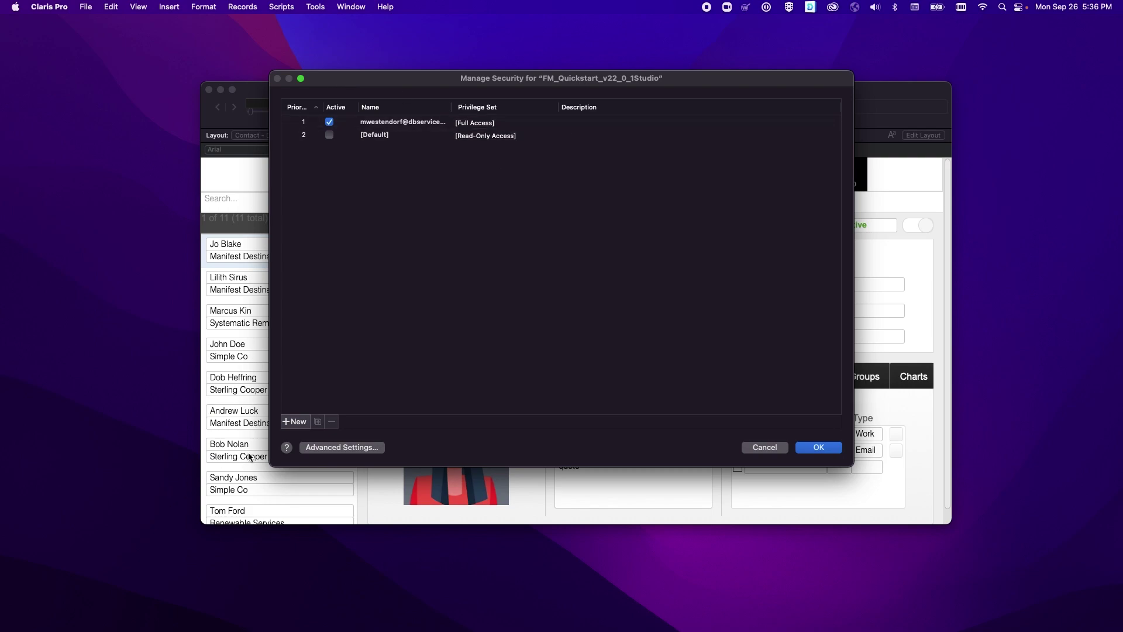
{"action": "left_click", "coordinate": [286, 423]}
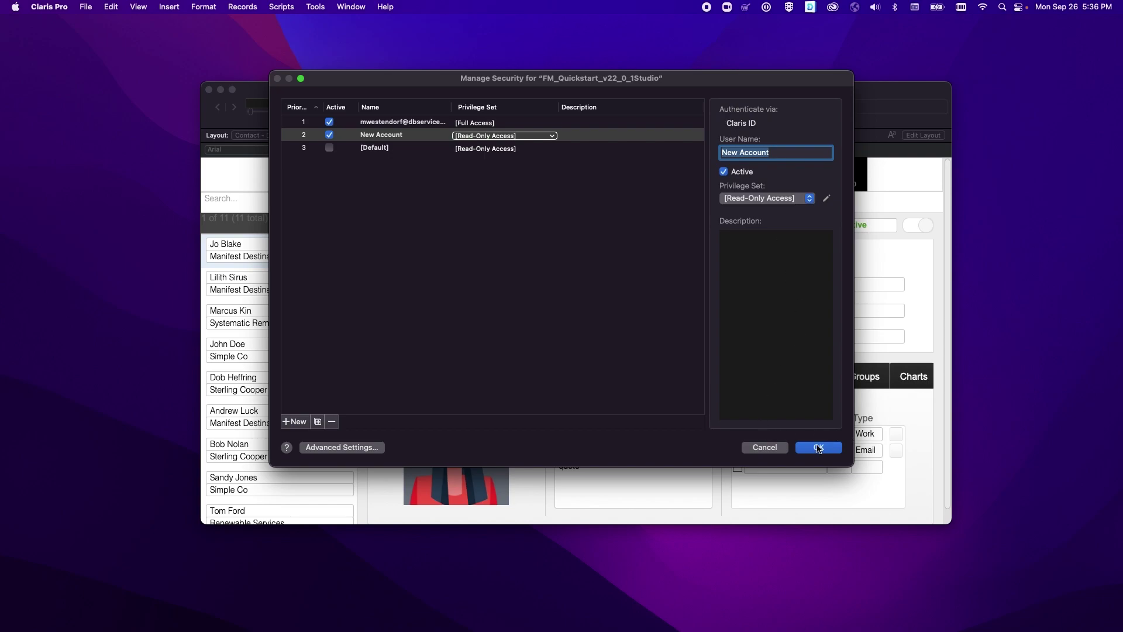
{"action": "left_click", "coordinate": [763, 448]}
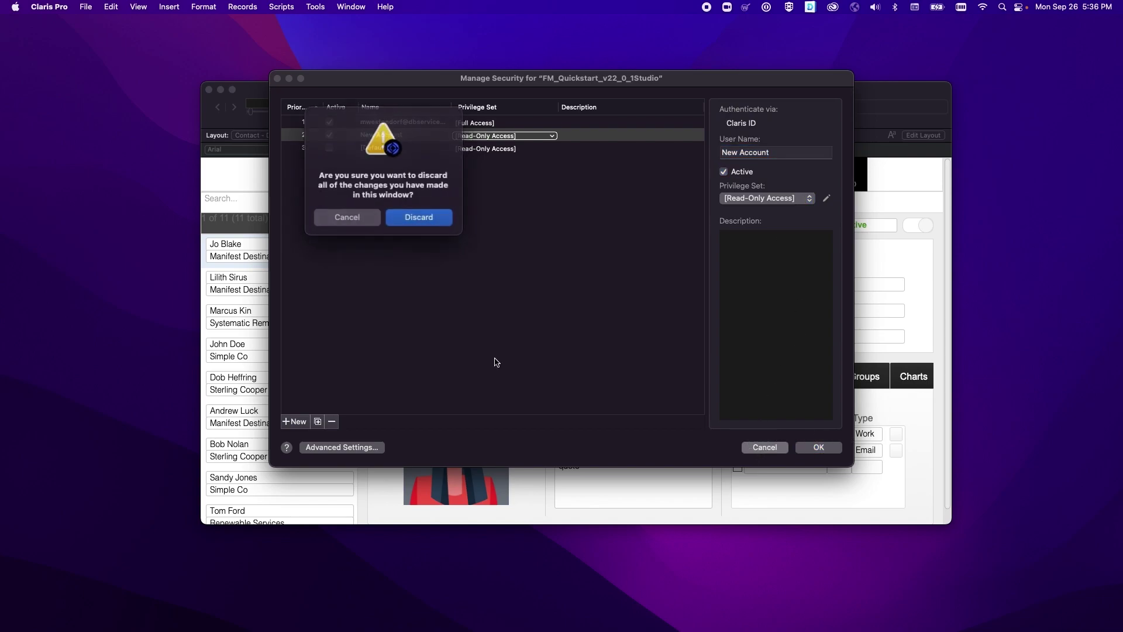
{"action": "left_click", "coordinate": [400, 216]}
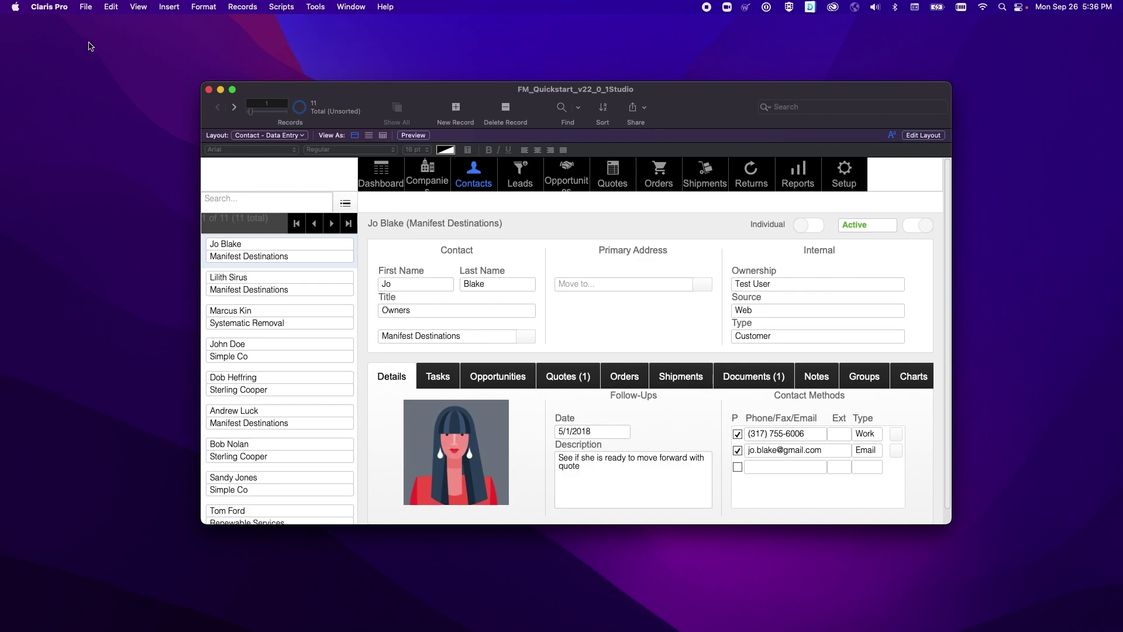
Open Manage Database, move the window higher, and view the Relationships graph around COMPANY.
{"action": "left_click", "coordinate": [87, 7]}
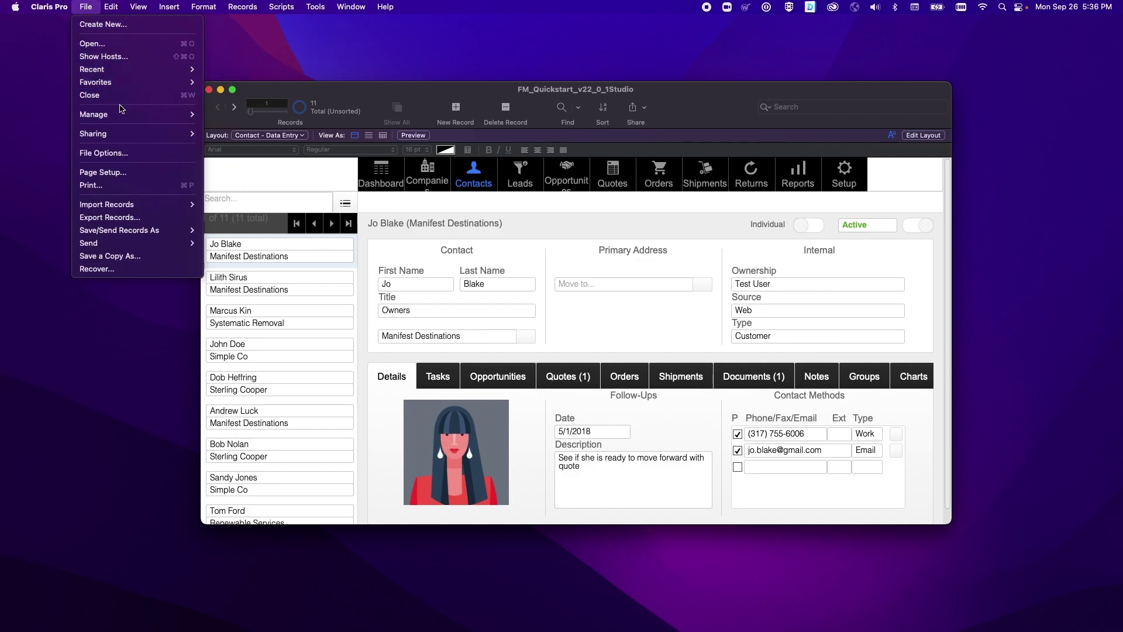
{"action": "mouse_move", "coordinate": [120, 118]}
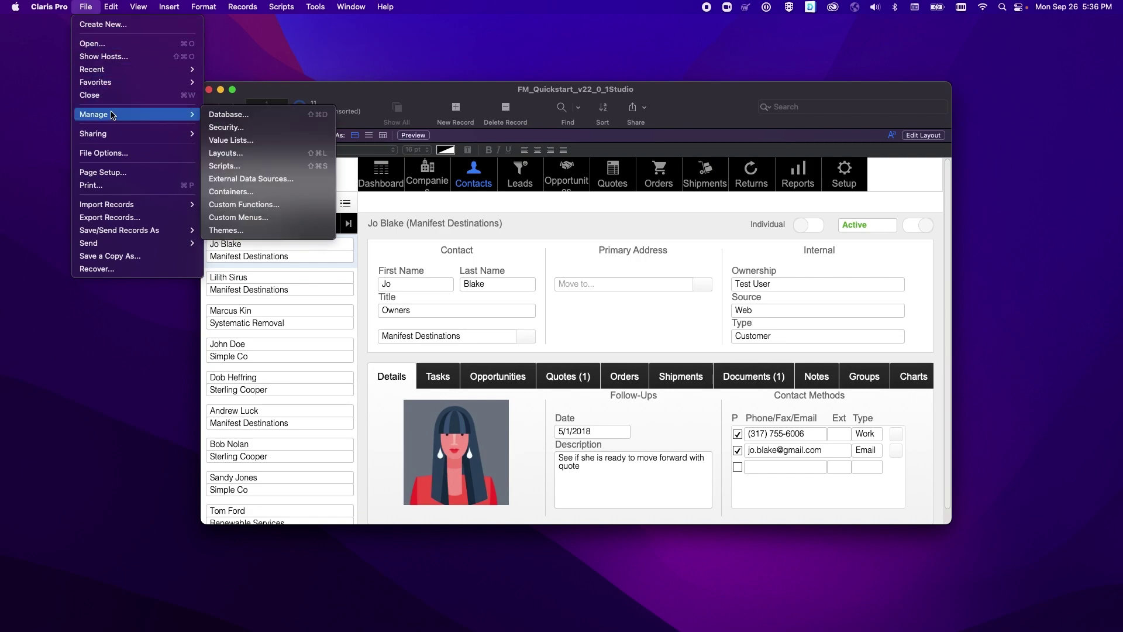
{"action": "left_click", "coordinate": [278, 115]}
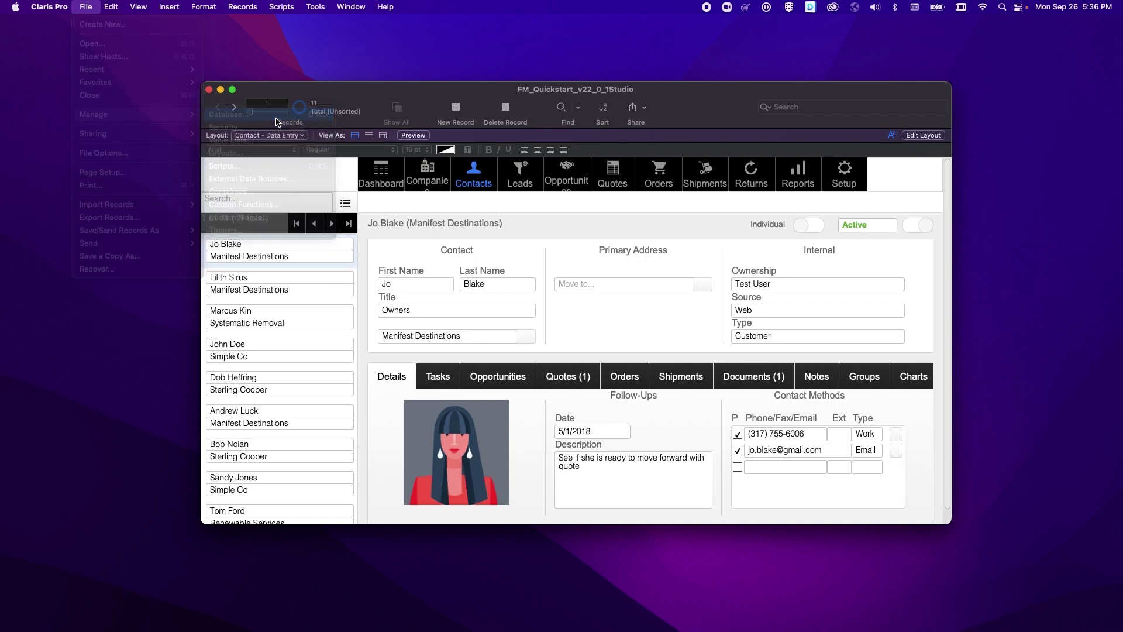
{"action": "left_click_drag", "start_coordinate": [324, 118], "coordinate": [348, 102]}
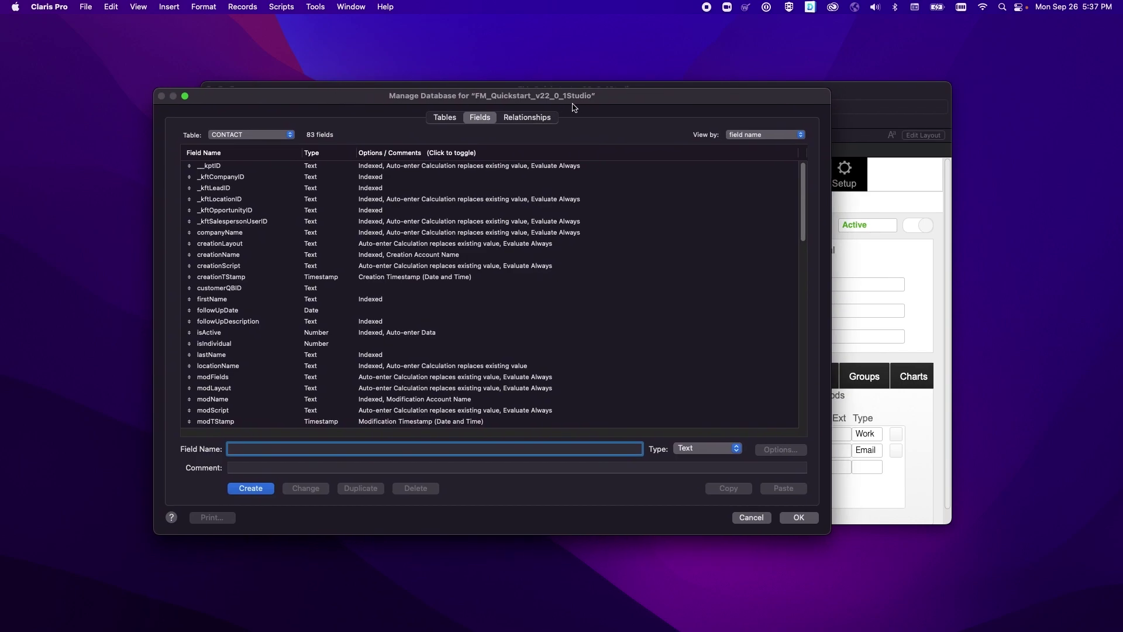
{"action": "left_click", "coordinate": [519, 119]}
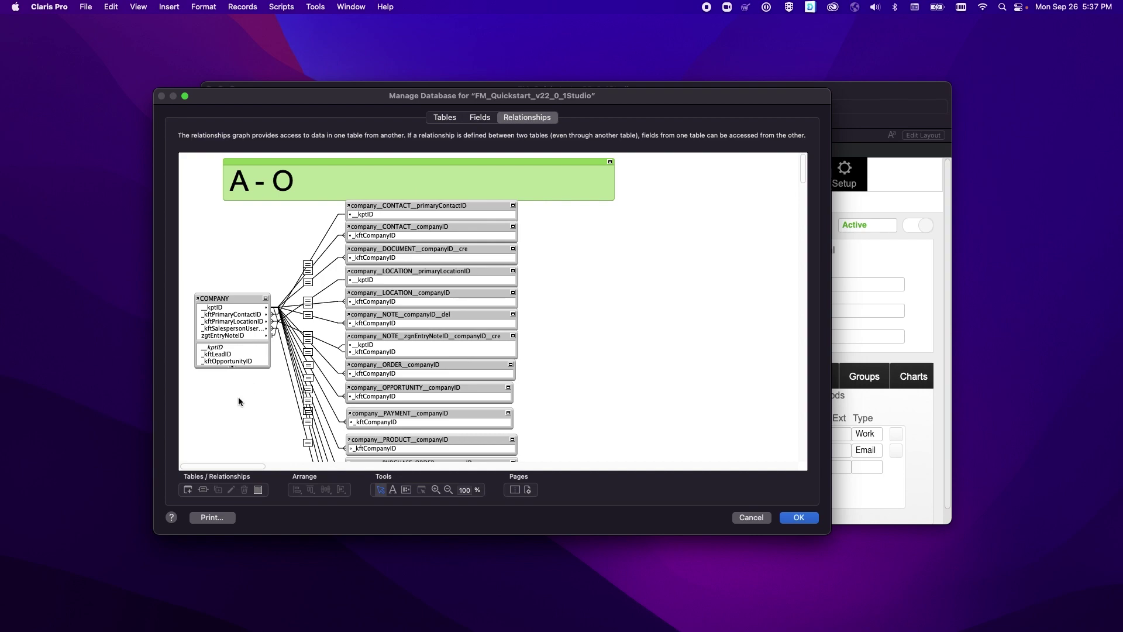
Add a table occurrence, choosing Claris Studio Data Source in the Specify Table dialog.
{"action": "left_click", "coordinate": [191, 492]}
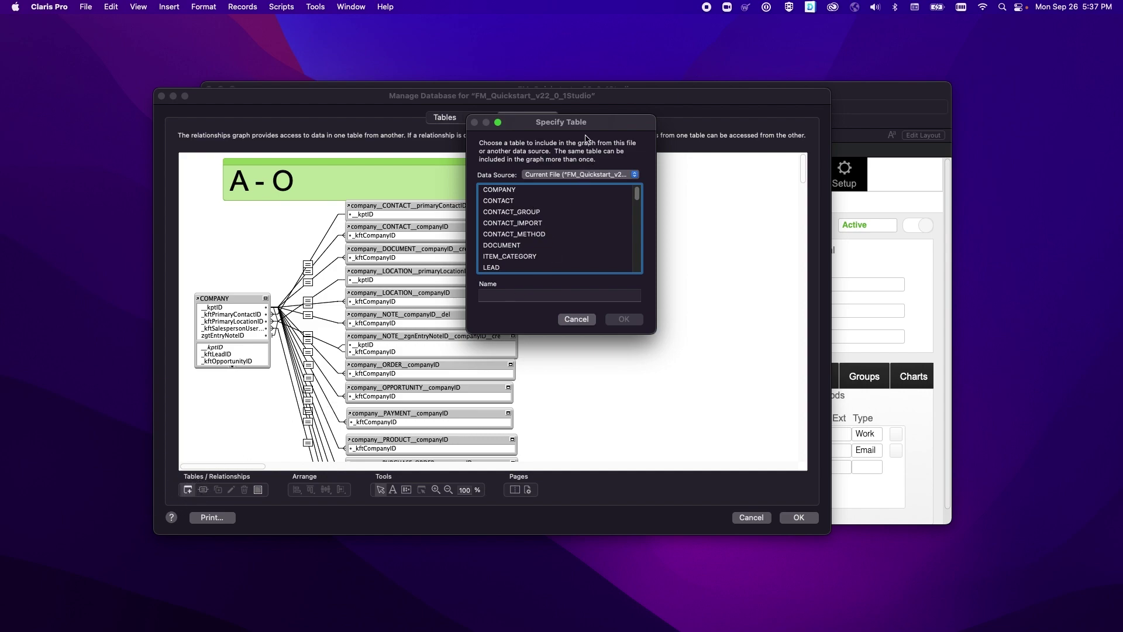
{"action": "left_click_drag", "start_coordinate": [571, 124], "coordinate": [552, 157]}
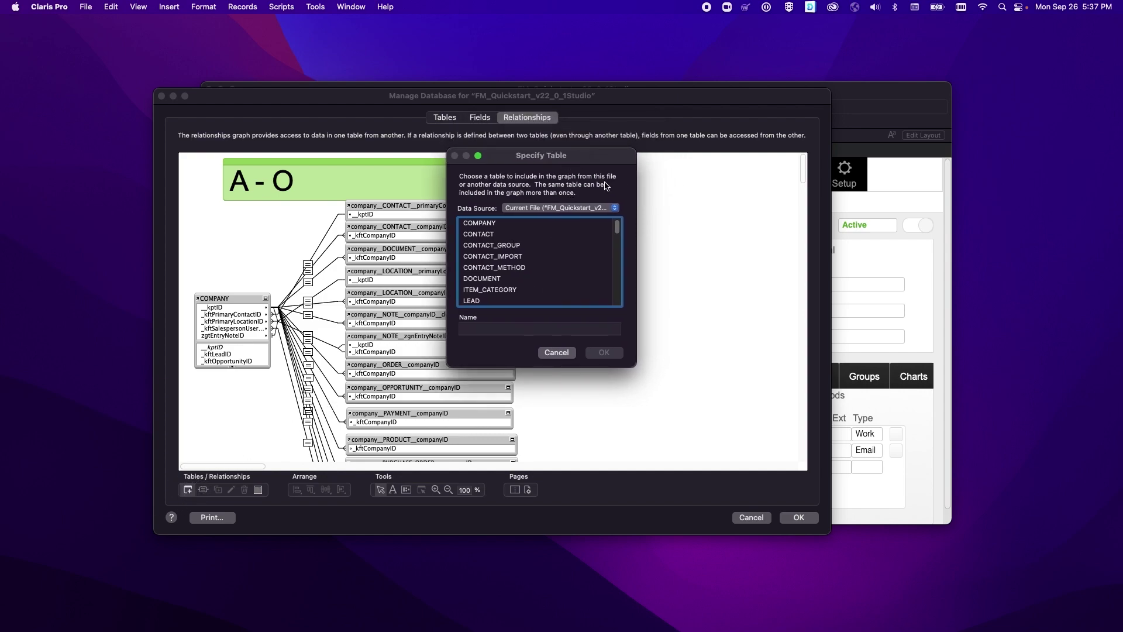
{"action": "left_click", "coordinate": [526, 210]}
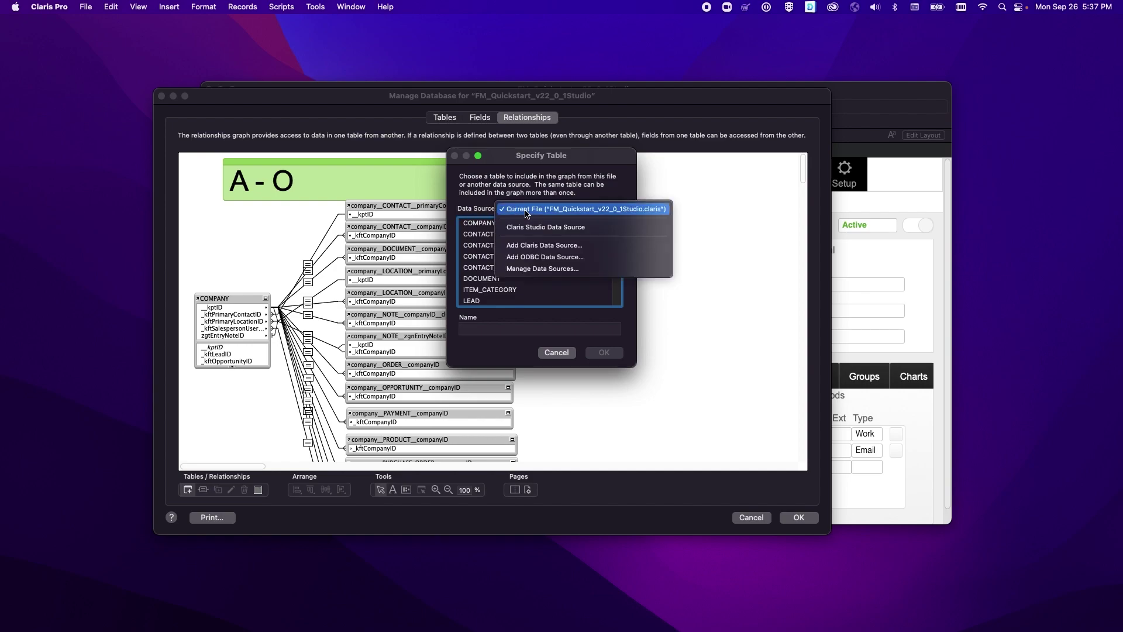
{"action": "left_click", "coordinate": [534, 227]}
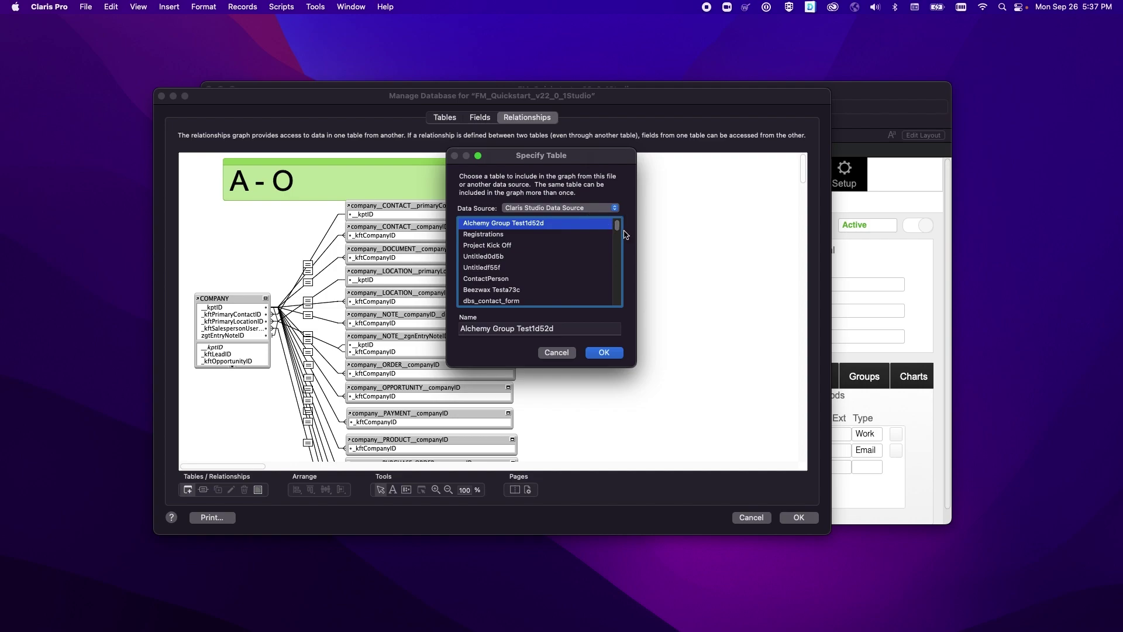
{"action": "left_click_drag", "start_coordinate": [617, 230], "coordinate": [618, 296]}
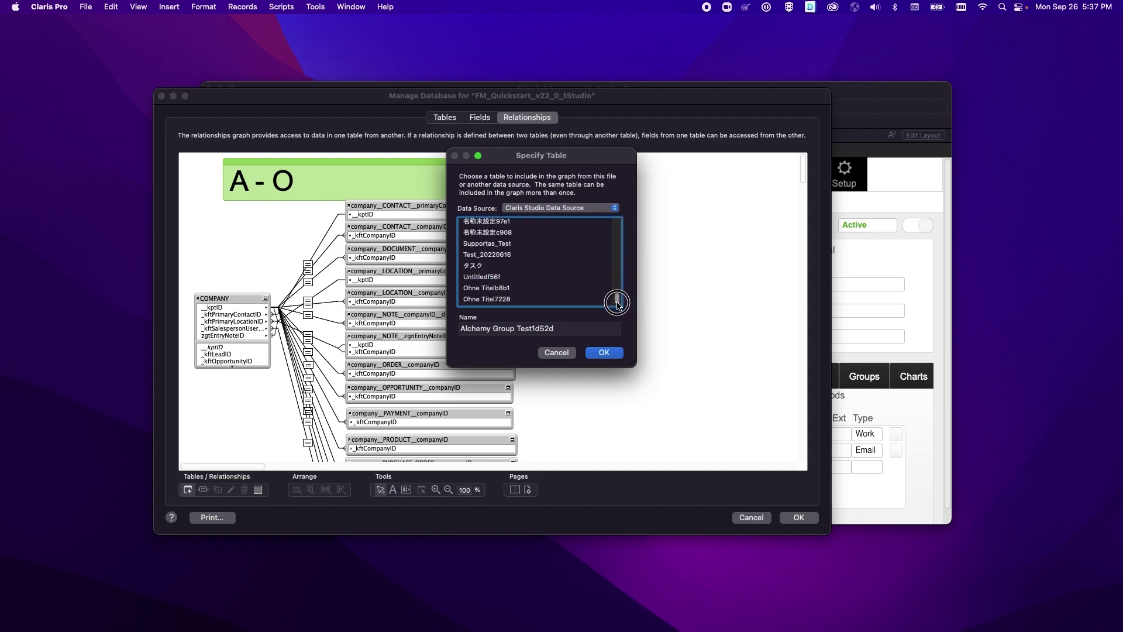
{"action": "scroll", "coordinate": [526, 261], "scroll_direction": "up", "scroll_amount": 3}
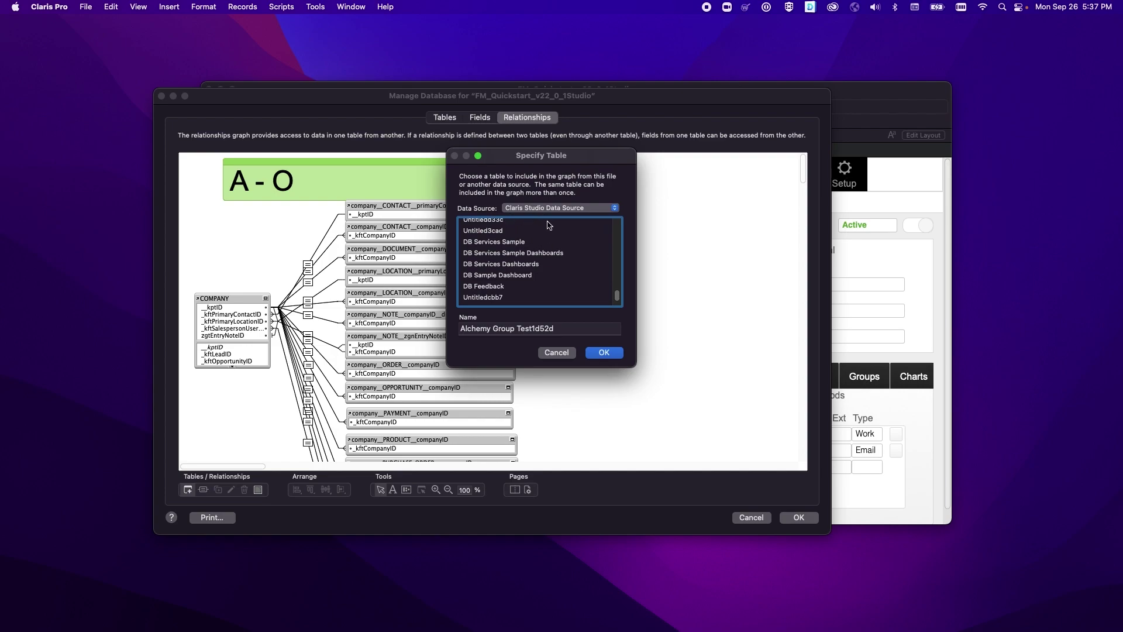
{"action": "left_click", "coordinate": [544, 252]}
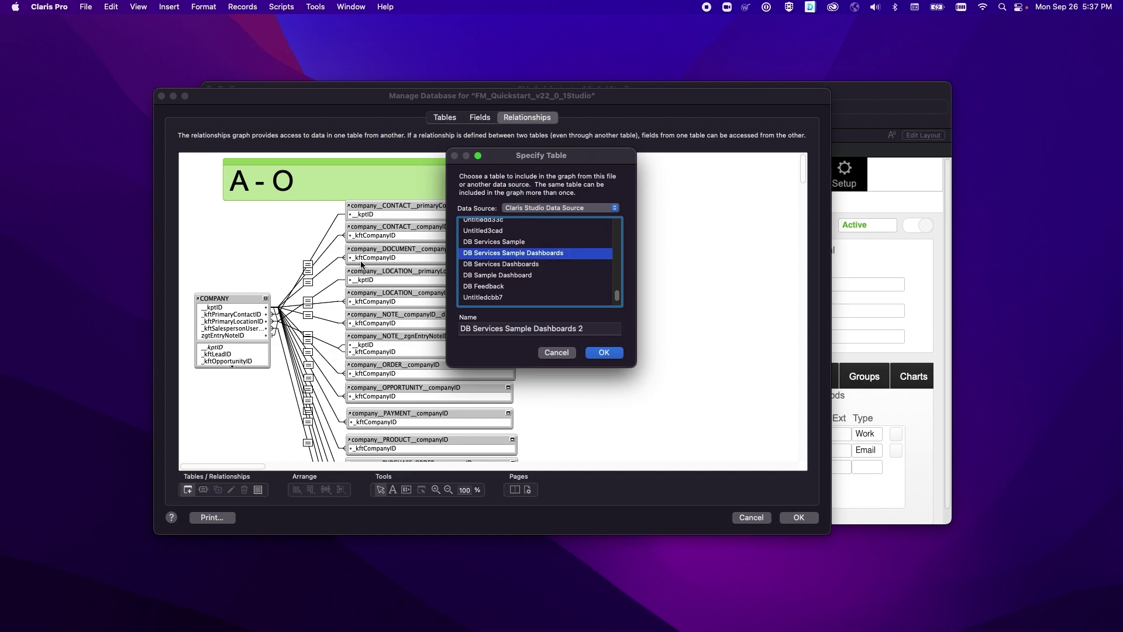
{"action": "left_click", "coordinate": [554, 264]}
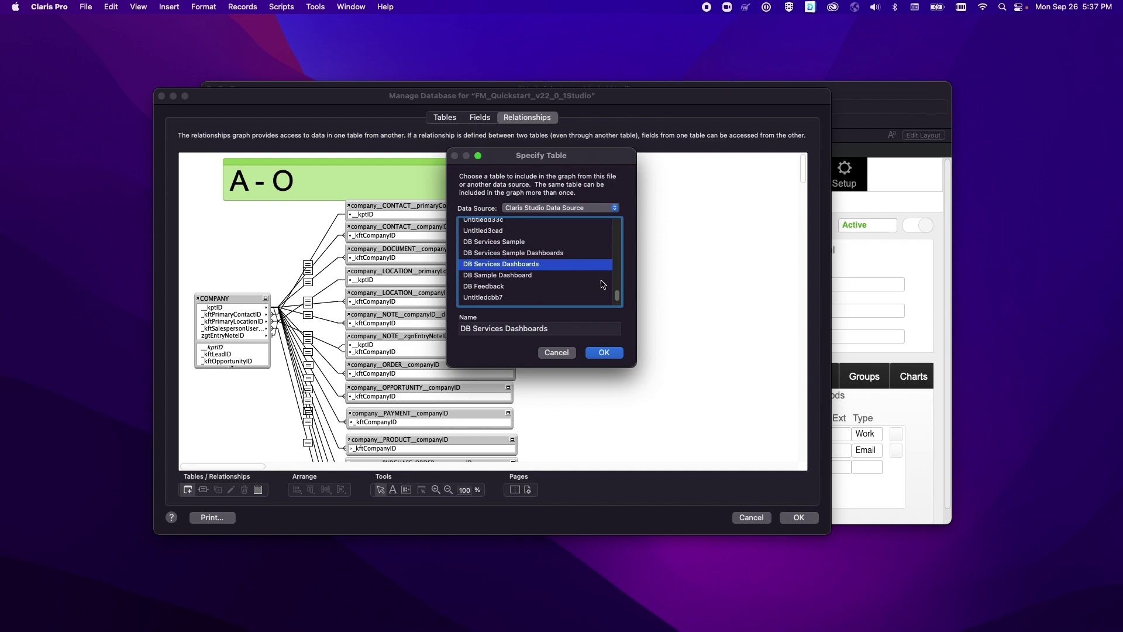
{"action": "left_click", "coordinate": [605, 354]}
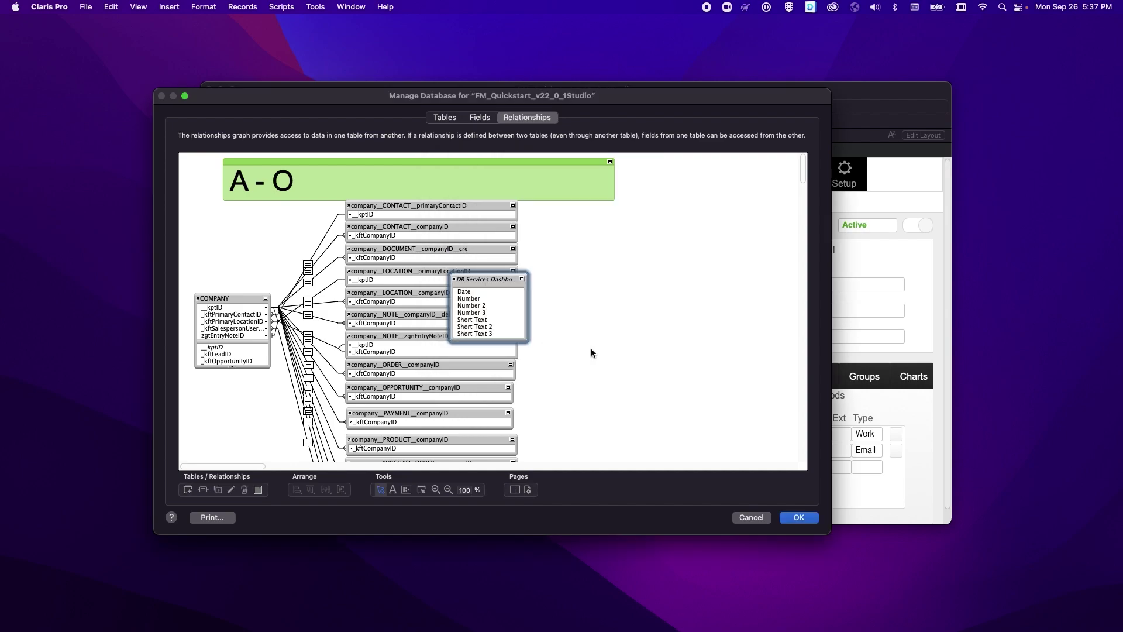
{"action": "left_click_drag", "start_coordinate": [492, 281], "coordinate": [588, 253]}
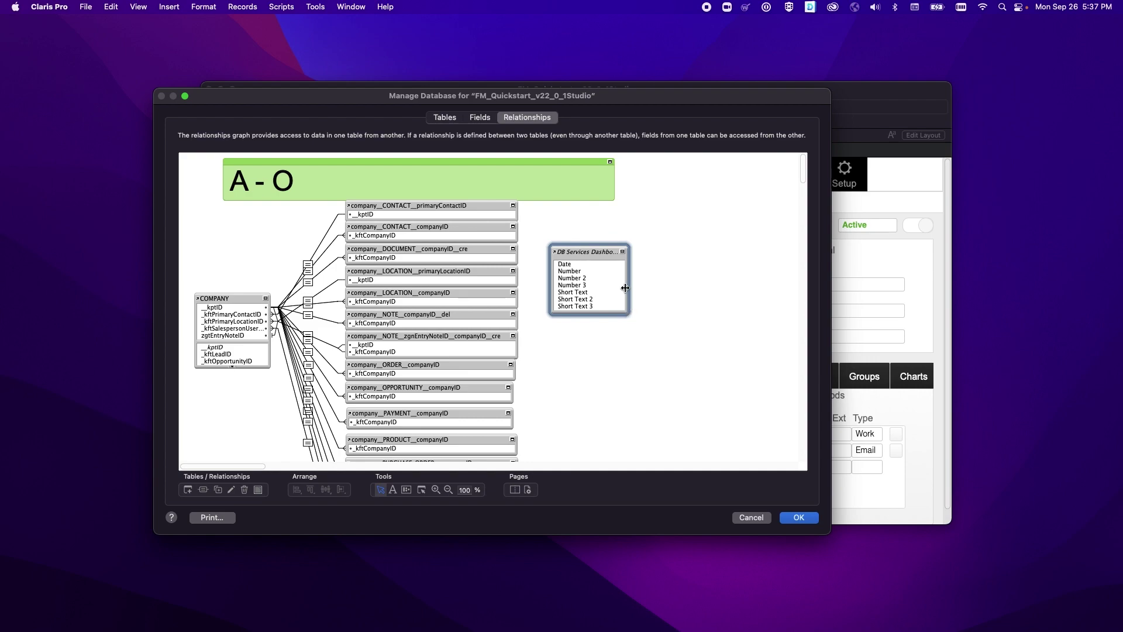
{"action": "left_click_drag", "start_coordinate": [628, 285], "coordinate": [666, 287]}
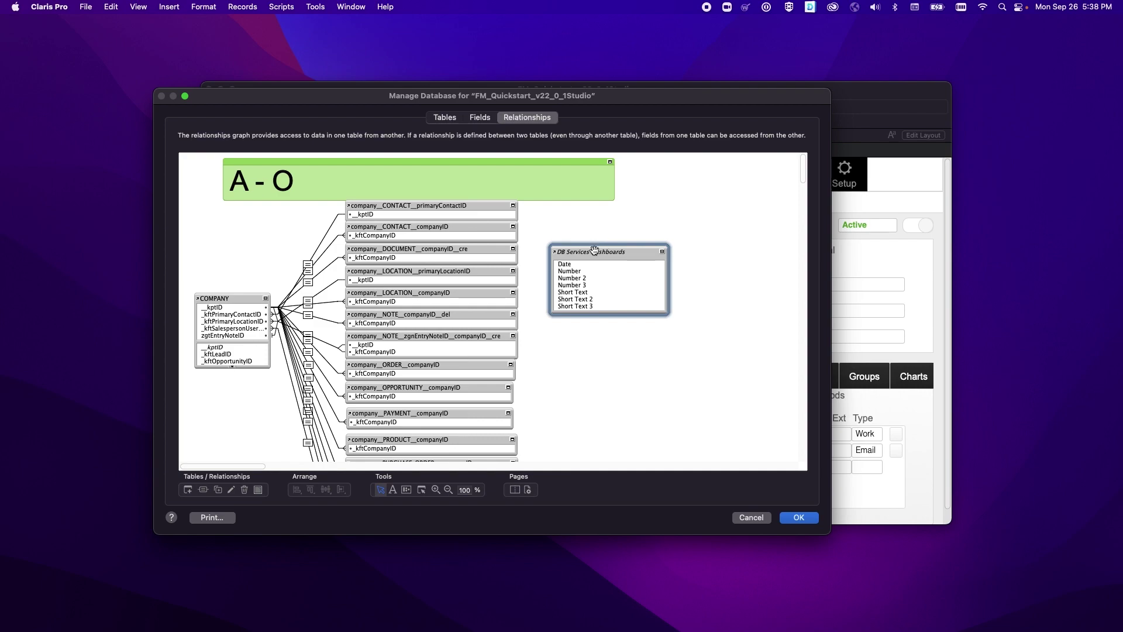
{"action": "mouse_move", "coordinate": [604, 248]}
{"action": "left_mouse_down"}
{"action": "mouse_move", "coordinate": [580, 243]}
{"action": "mouse_move", "coordinate": [607, 254]}
{"action": "mouse_move", "coordinate": [585, 255]}
{"action": "left_mouse_up"}
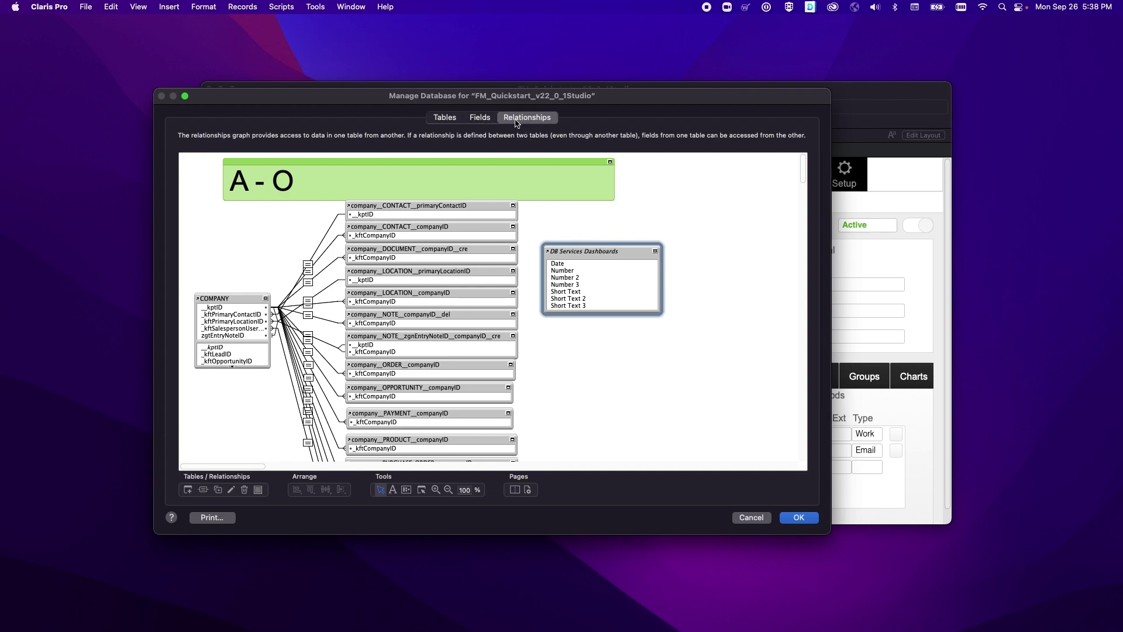
{"action": "left_click", "coordinate": [482, 120]}
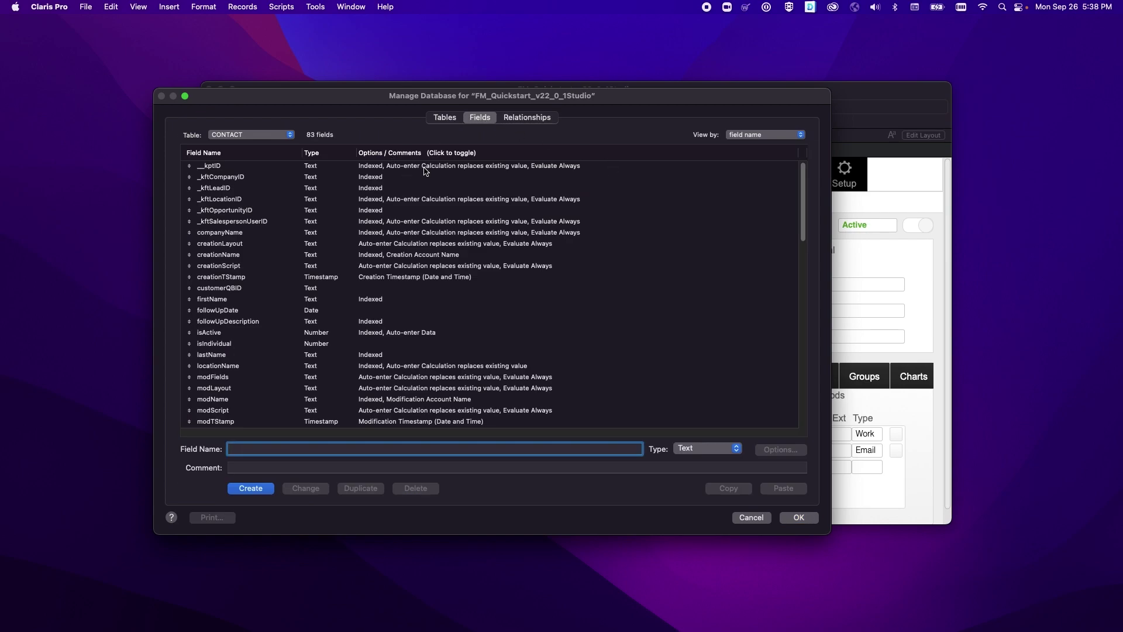
{"action": "left_click", "coordinate": [260, 136]}
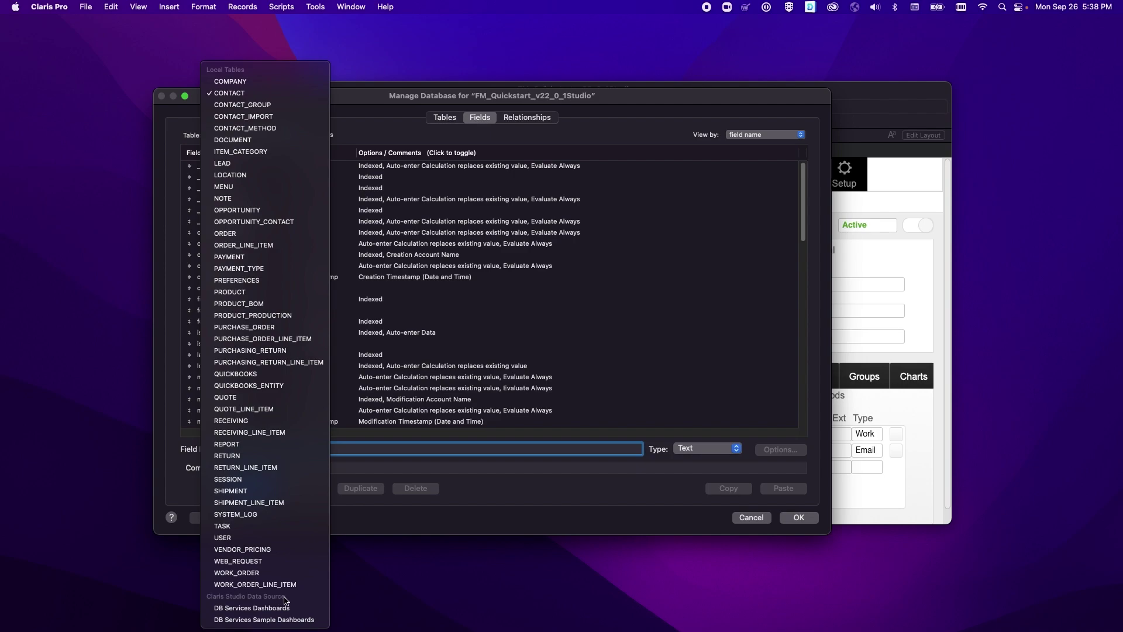
{"action": "left_click", "coordinate": [271, 620]}
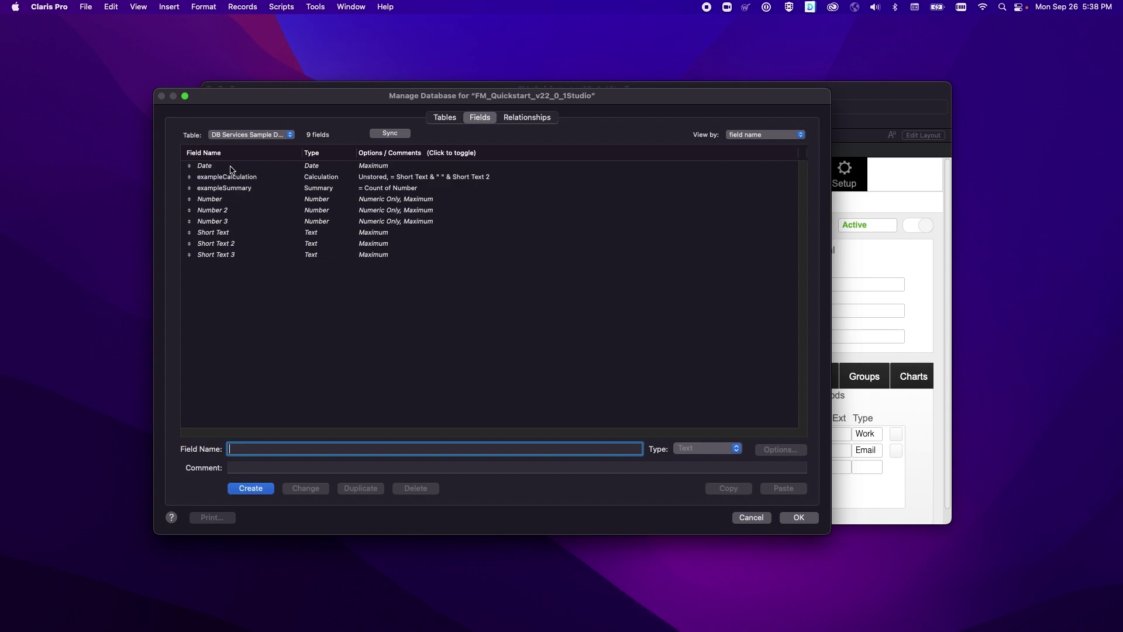
{"action": "left_click", "coordinate": [231, 169]}
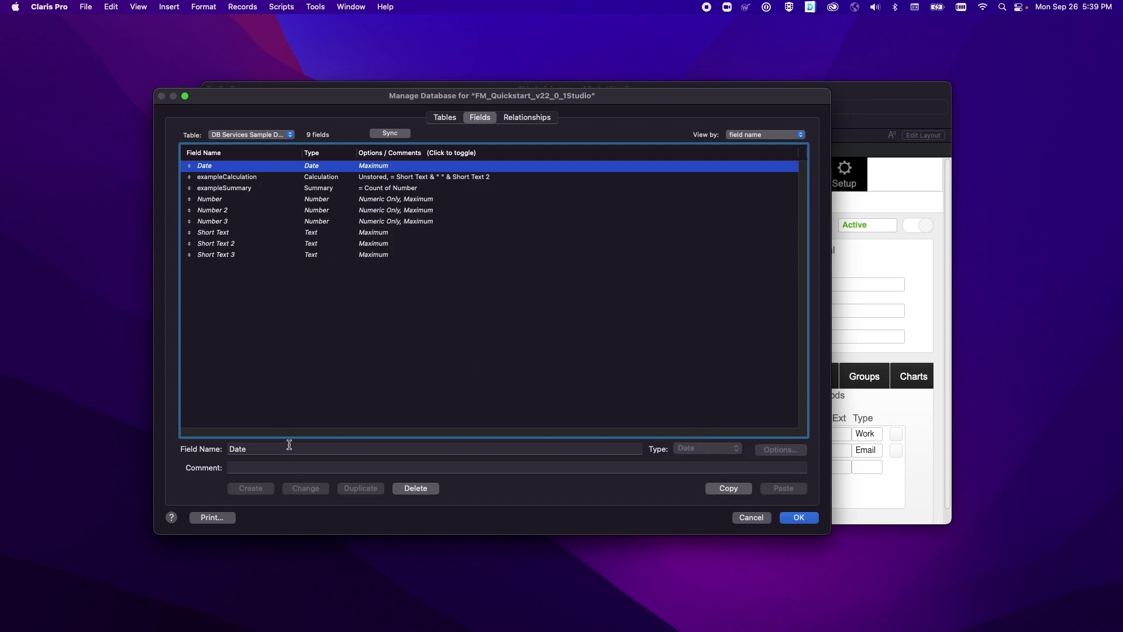
{"action": "left_click", "coordinate": [288, 356]}
{"action": "left_click", "coordinate": [311, 448]}
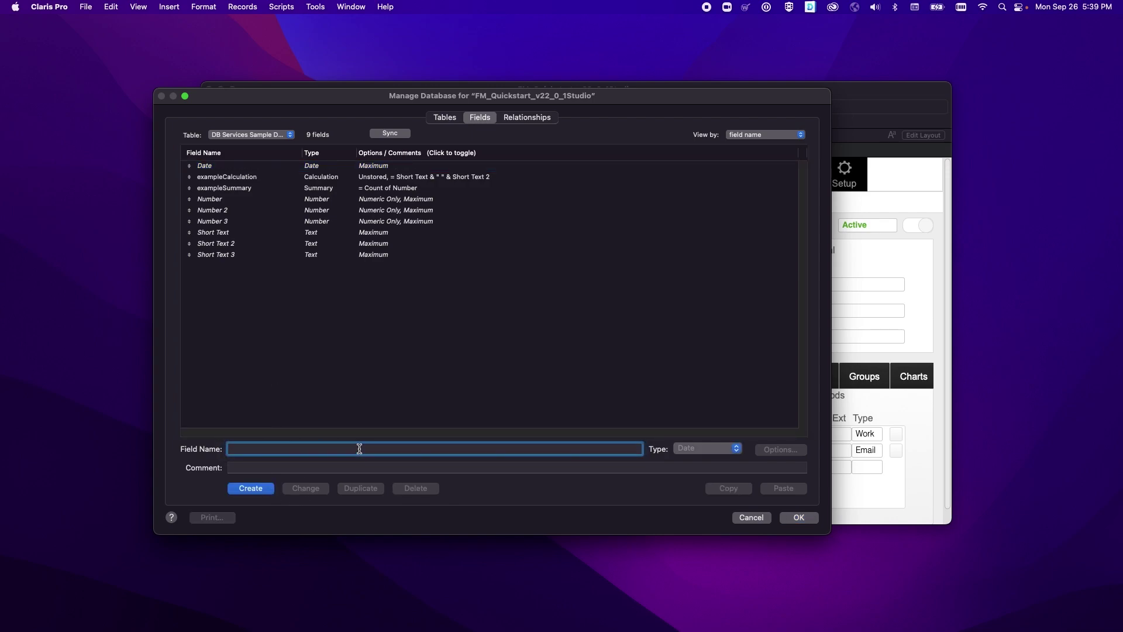
{"action": "key", "text": "super+l"}
{"action": "type", "text": "exampleField"}
{"action": "left_click", "coordinate": [706, 448]}
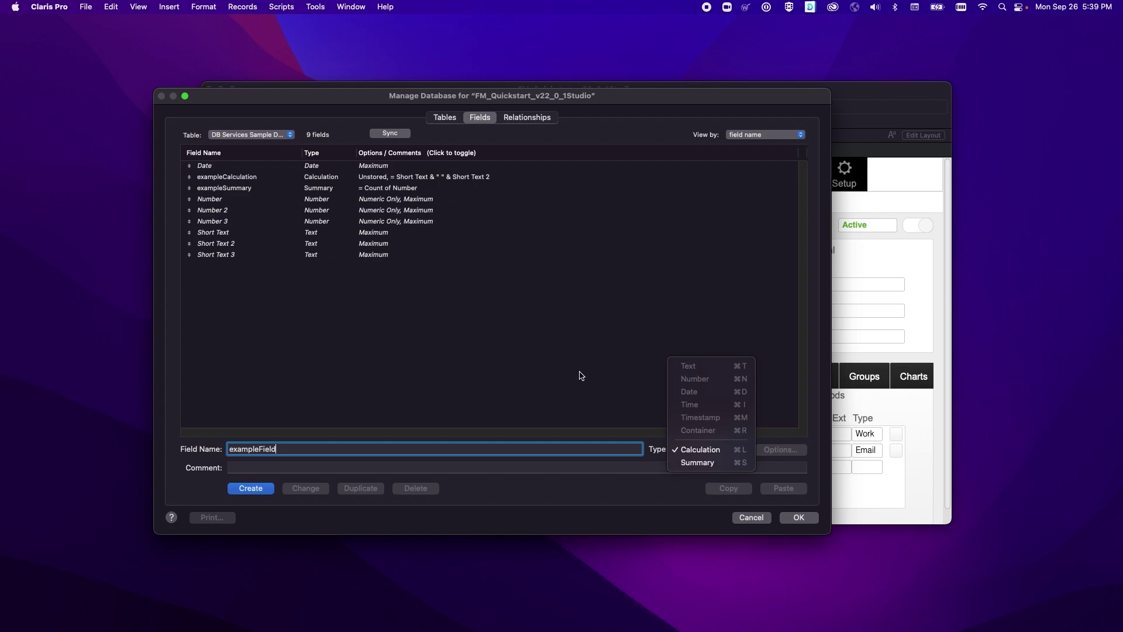
{"action": "left_click", "coordinate": [535, 353]}
{"action": "left_click", "coordinate": [357, 296]}
{"action": "left_click", "coordinate": [375, 255]}
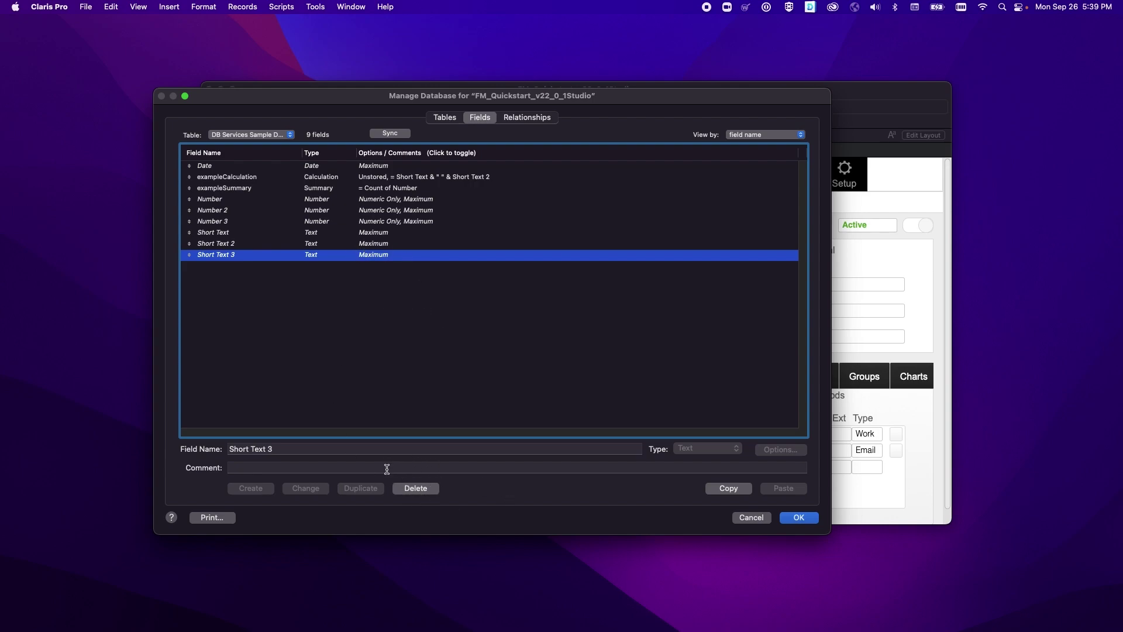
{"action": "left_click", "coordinate": [422, 491]}
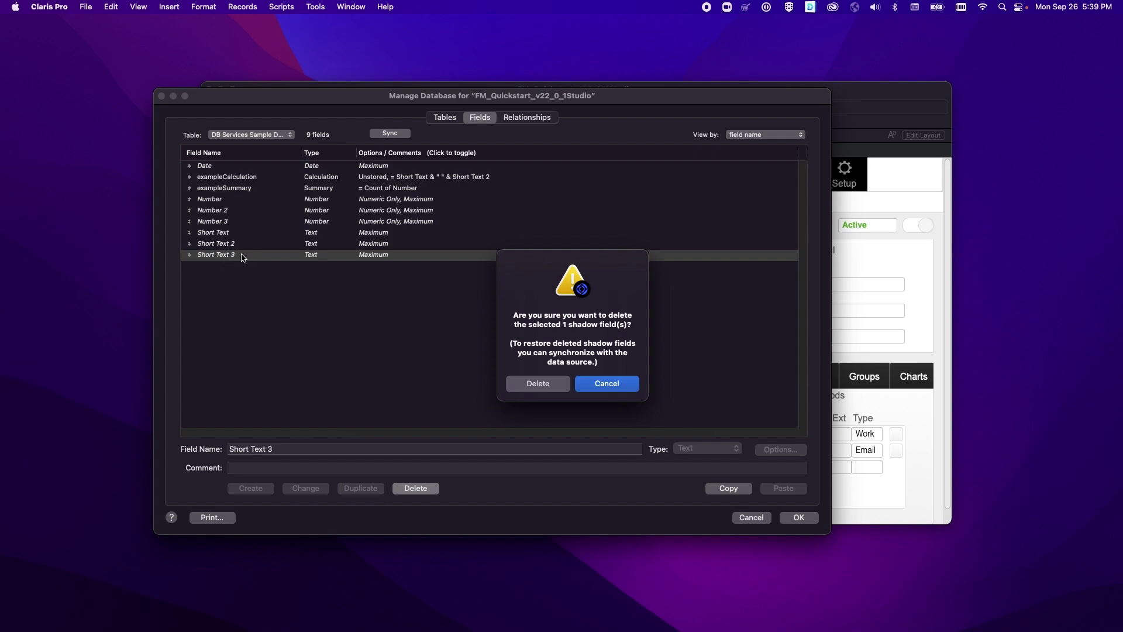
{"action": "left_click_drag", "start_coordinate": [623, 275], "coordinate": [544, 234]}
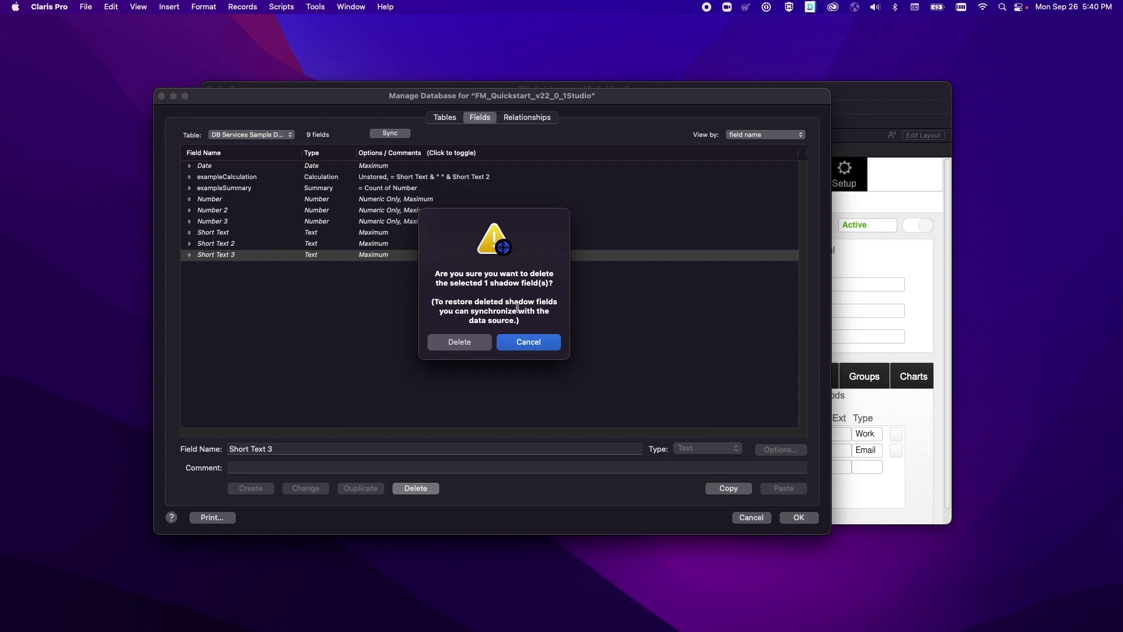
{"action": "left_click", "coordinate": [465, 342]}
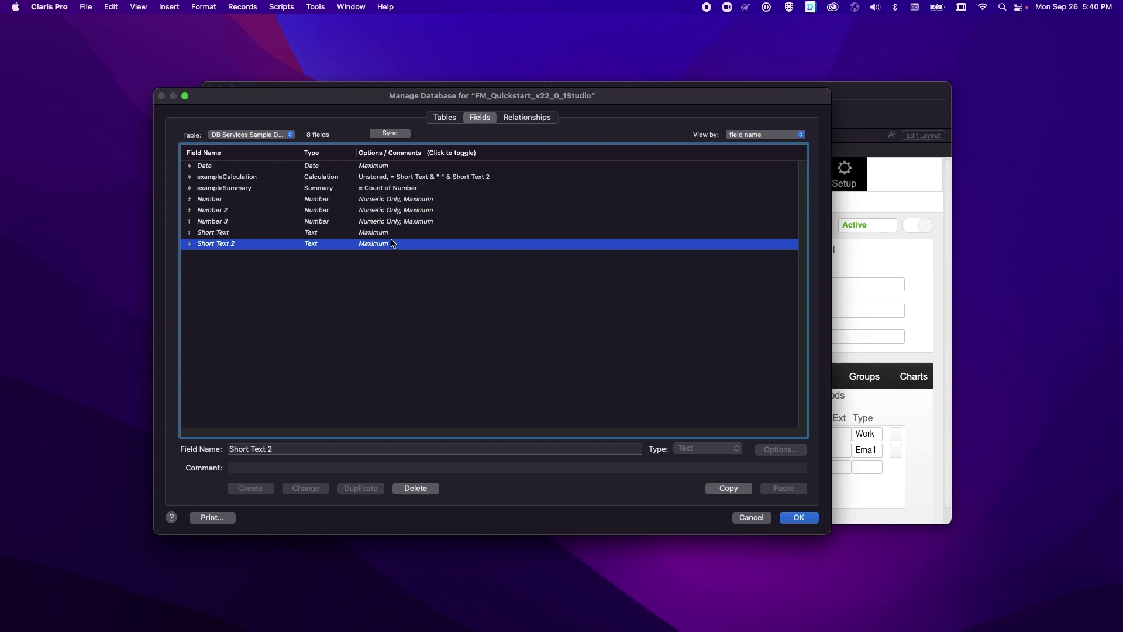
{"action": "left_click", "coordinate": [390, 133]}
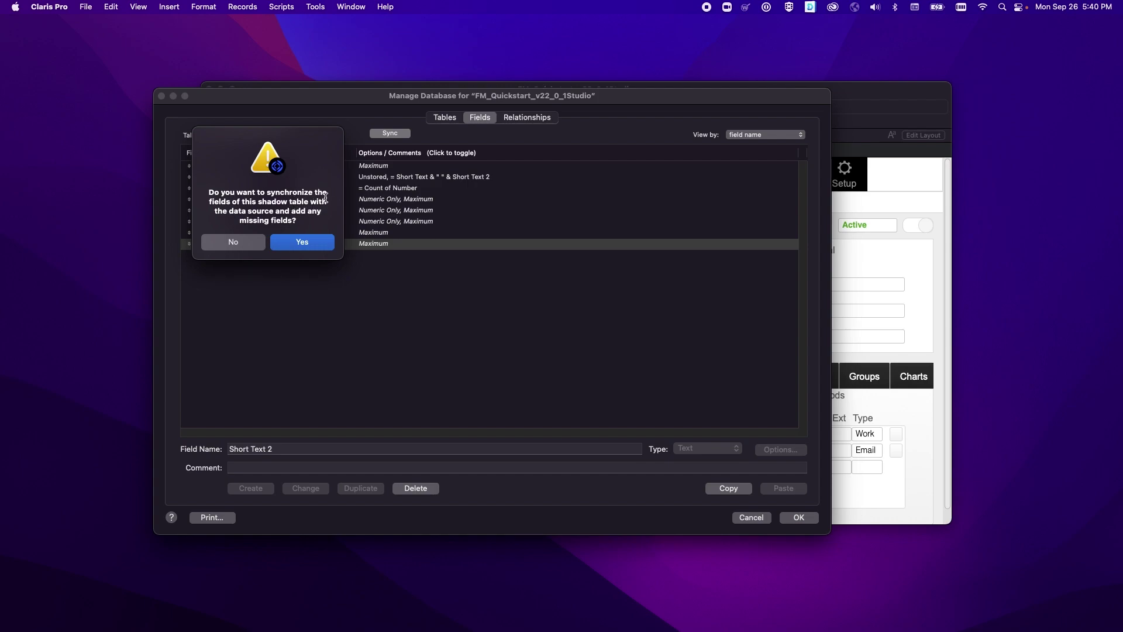
{"action": "left_click", "coordinate": [315, 245]}
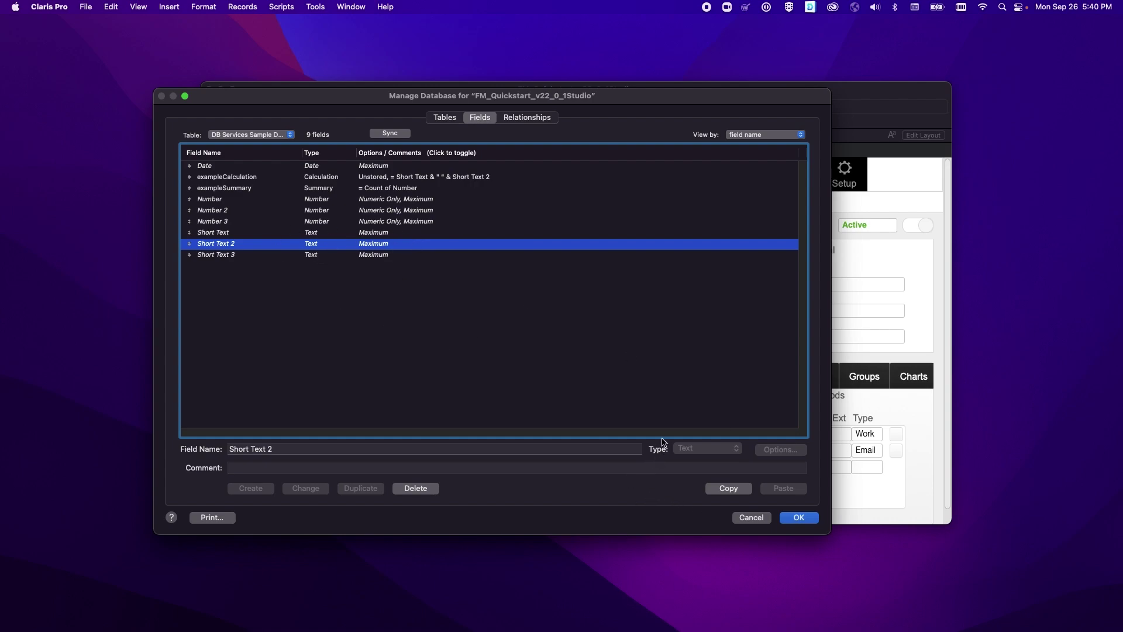
{"action": "left_click", "coordinate": [799, 518]}
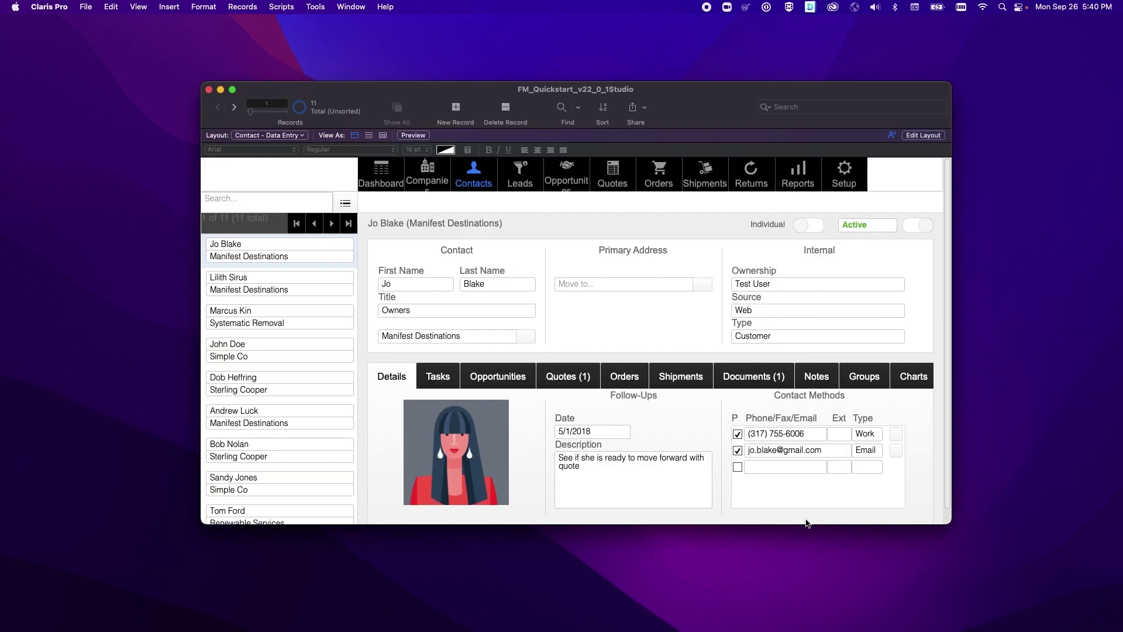